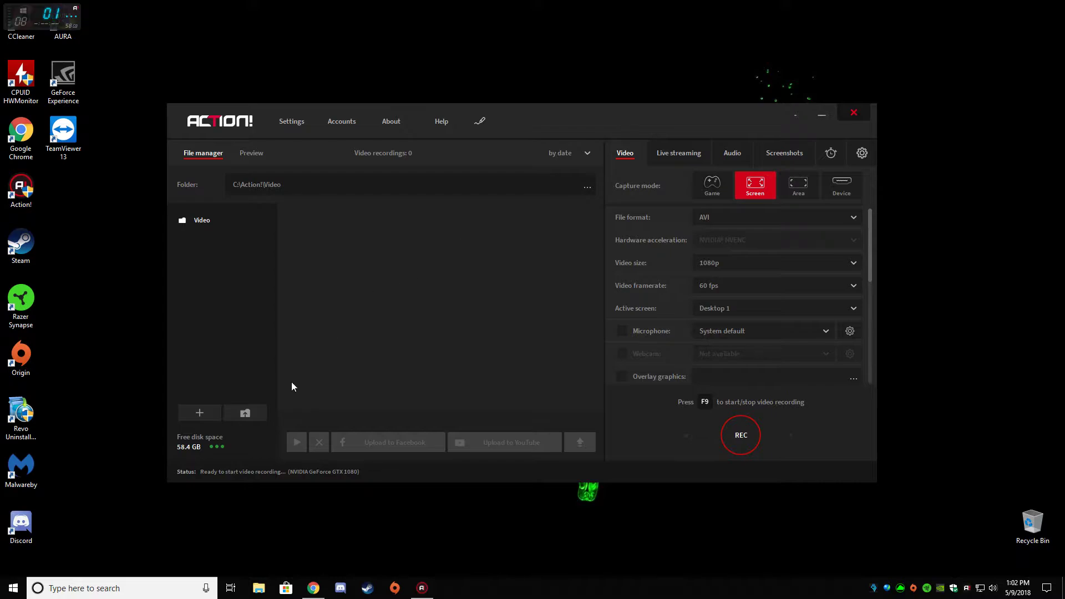
- Replace the file list with the live Preview of the captured screen and its overlay boxes
left_click(251, 157)
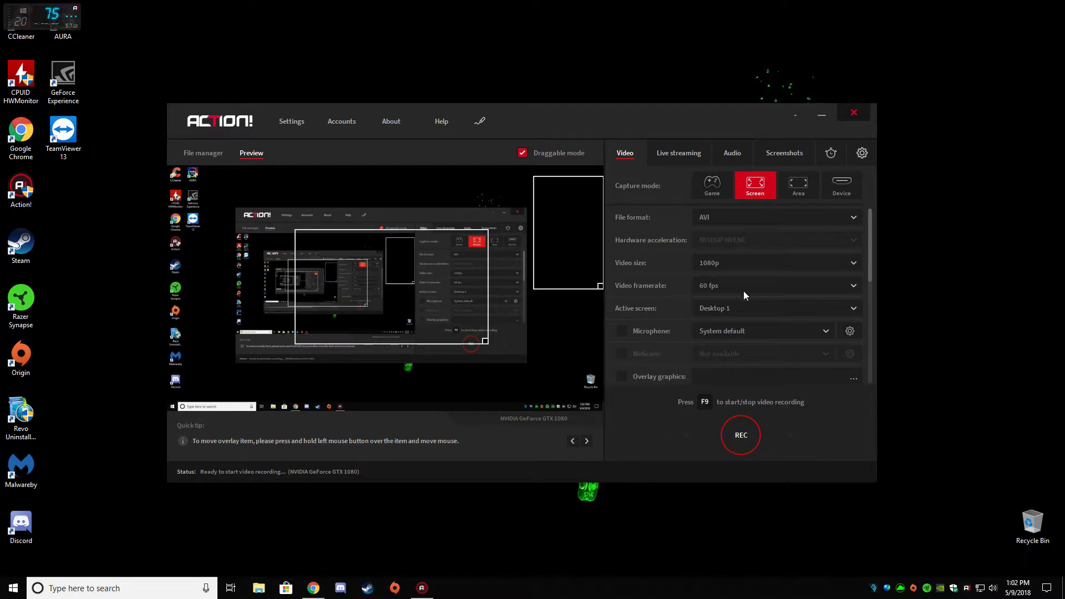
scroll(753, 288, "down", 1)
- Scroll to the Url 1 and Url 2 overlay sources, select the preview overlay, and keep Url 1 on HUD output
scroll(753, 287, "down", 6)
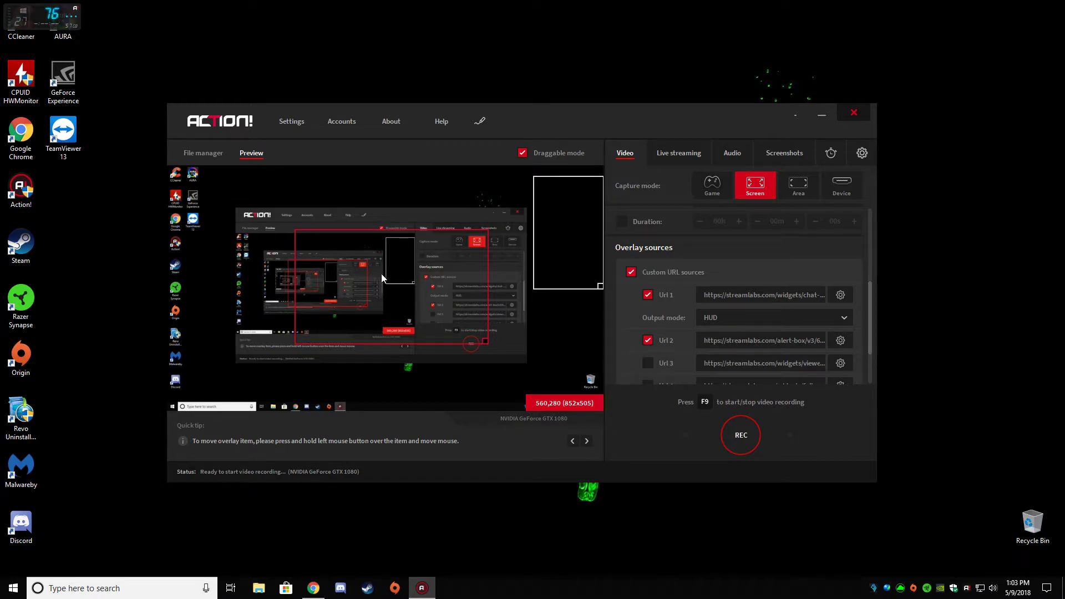
left_click(600, 214)
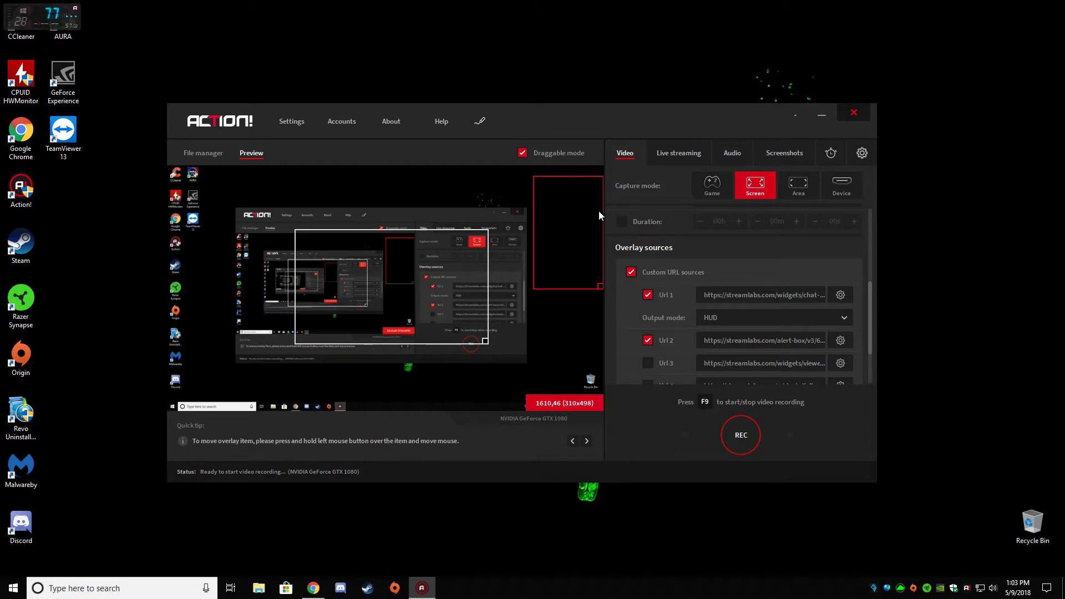
left_click(746, 320)
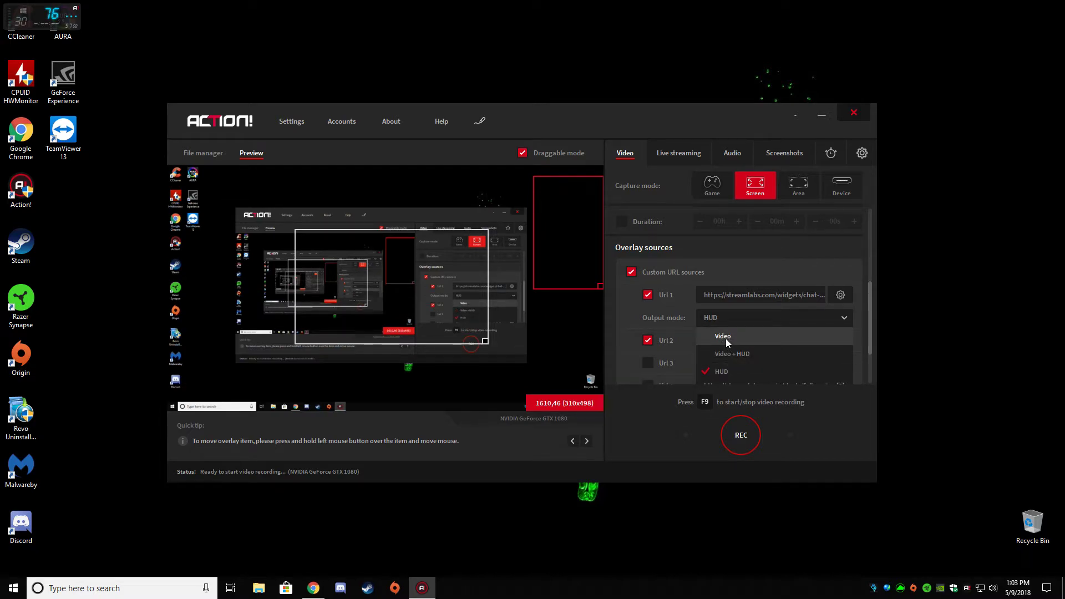
left_click(723, 371)
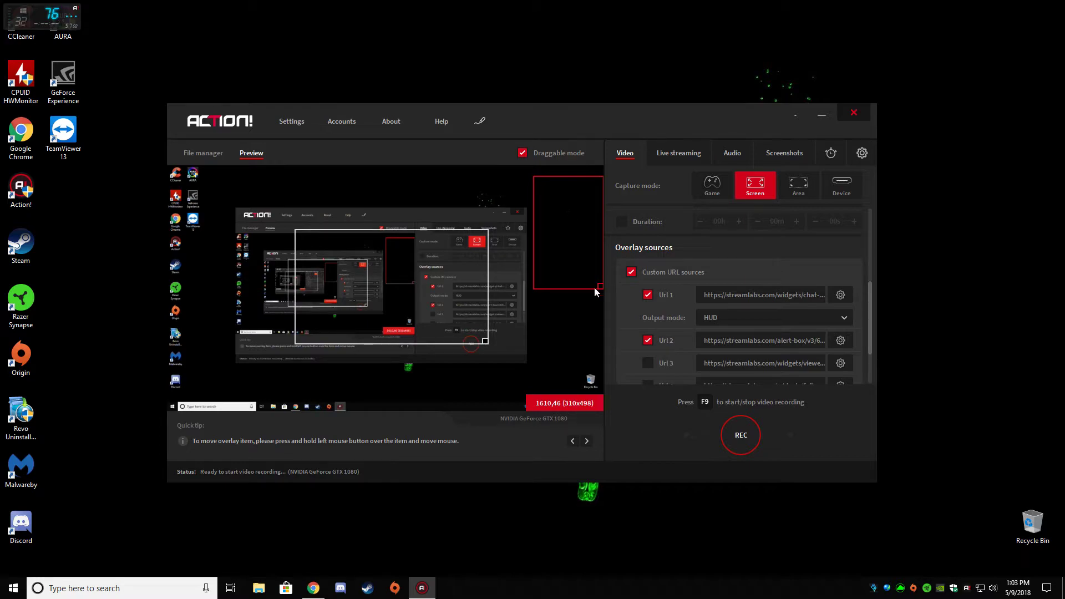
left_click(739, 316)
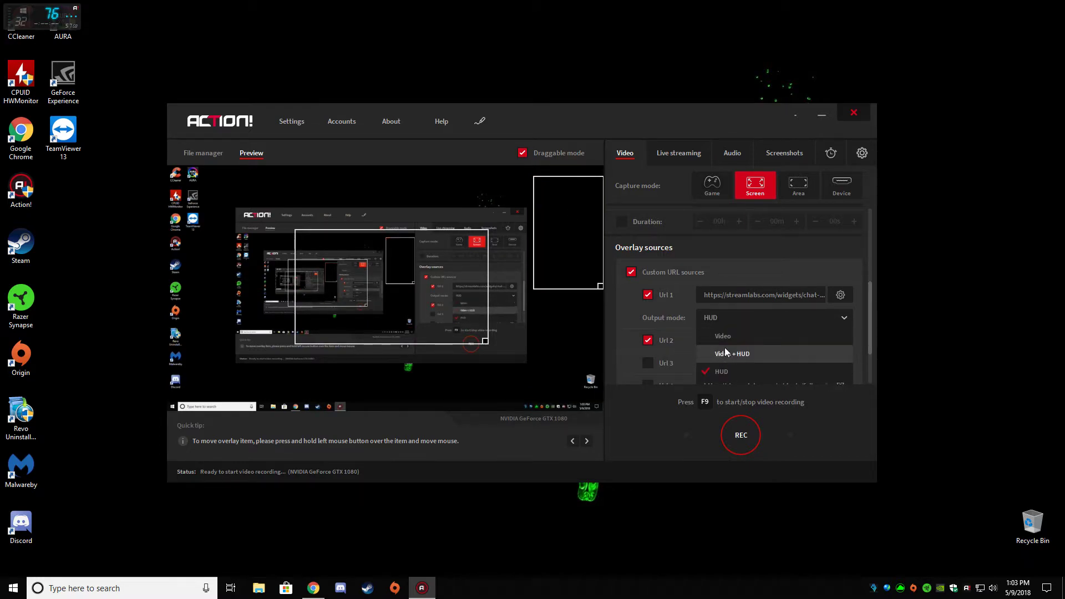
left_click(735, 317)
scroll(772, 302, "down", 2)
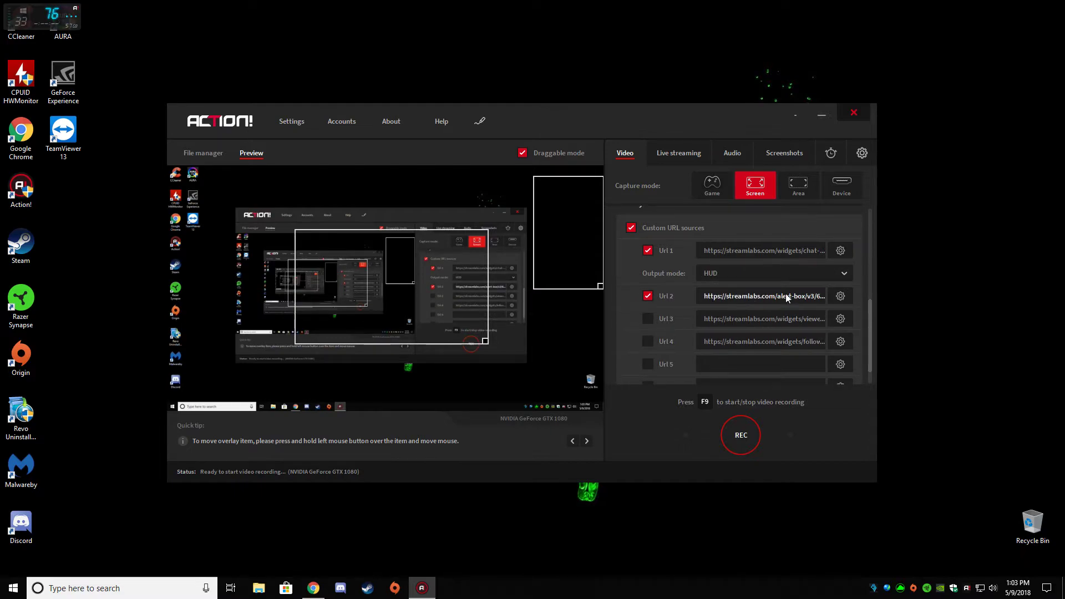
scroll(641, 298, "down", 1)
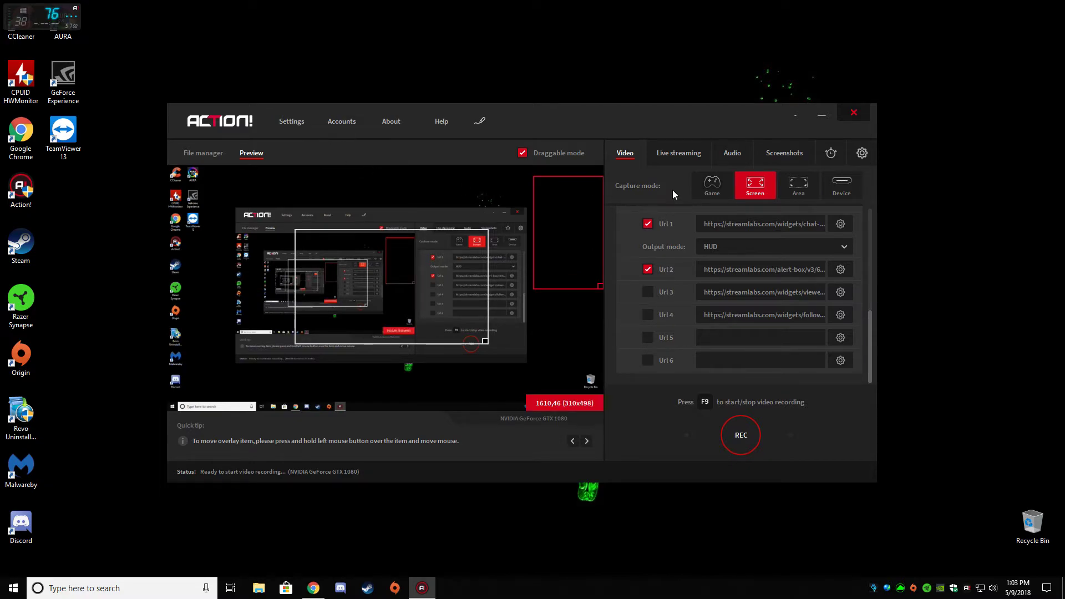
left_click(672, 155)
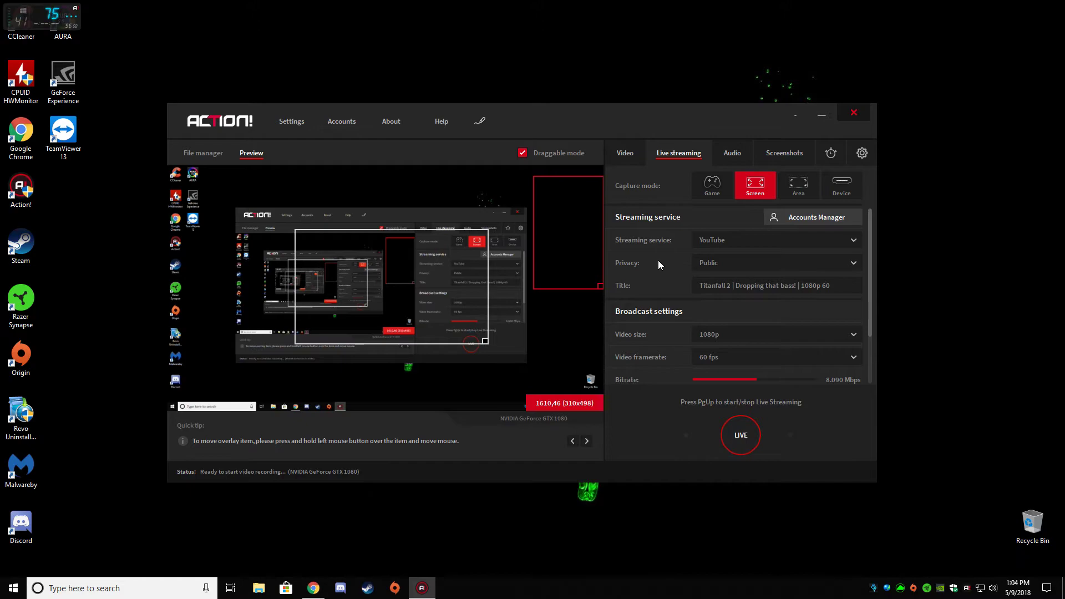
- Switch to the audio recording settings tab
left_click(729, 157)
- Look through the live-streaming, screenshot and audio recording tabs
left_click(681, 150)
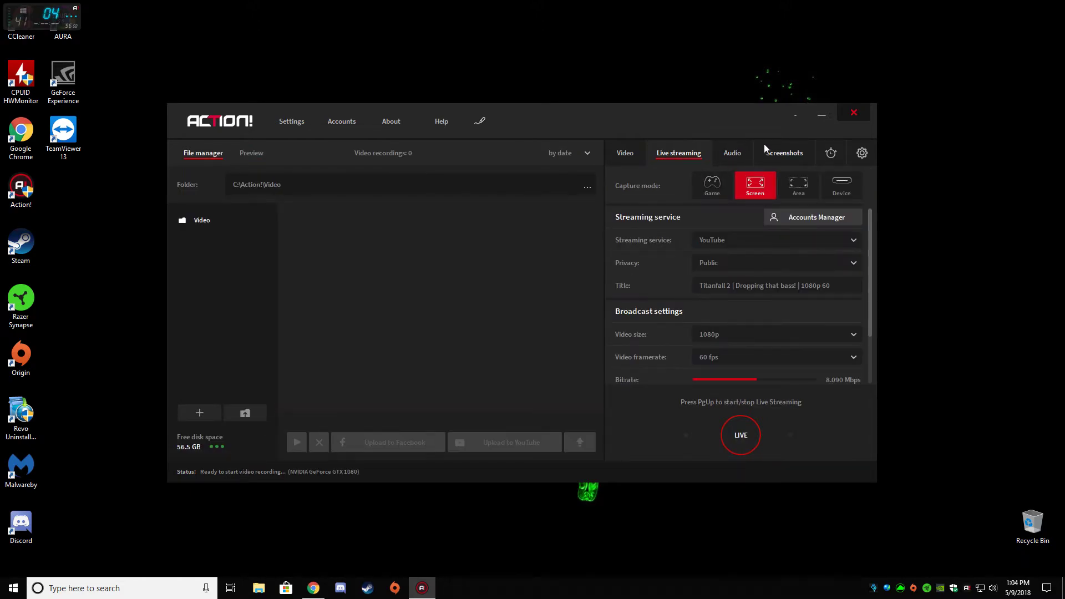
left_click(788, 153)
left_click(727, 156)
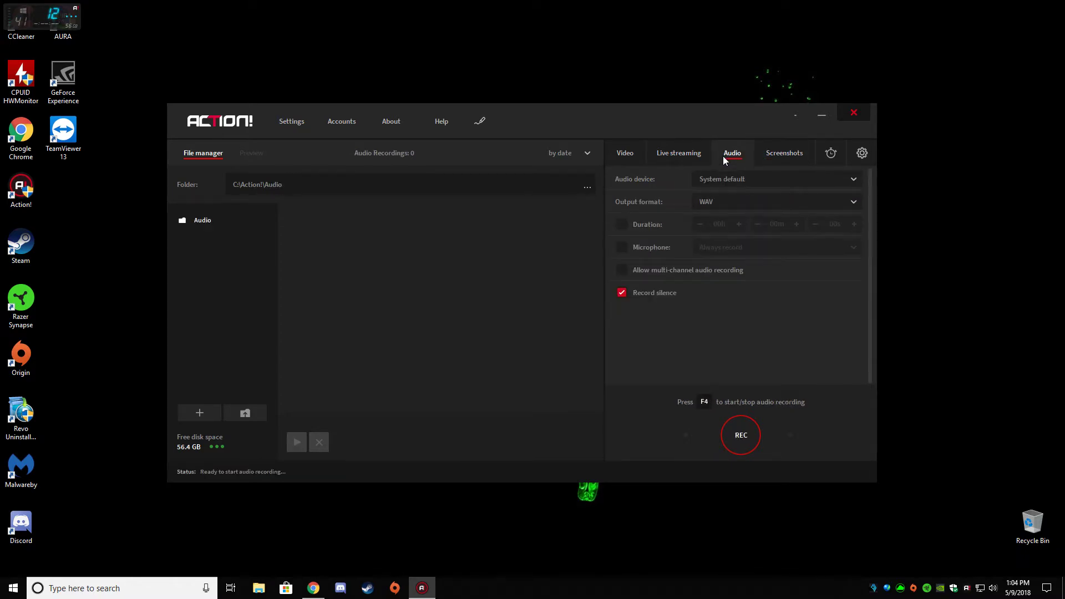
left_click(686, 154)
- In application settings, browse General, Video and Audio, then set HUD opacity to 100%
left_click(870, 151)
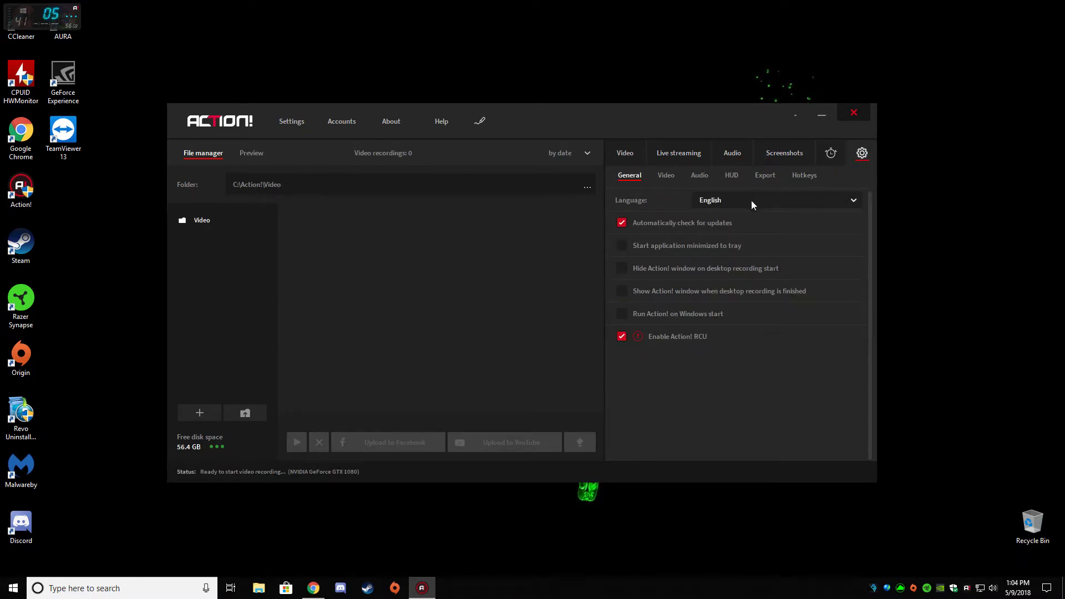
left_click(662, 176)
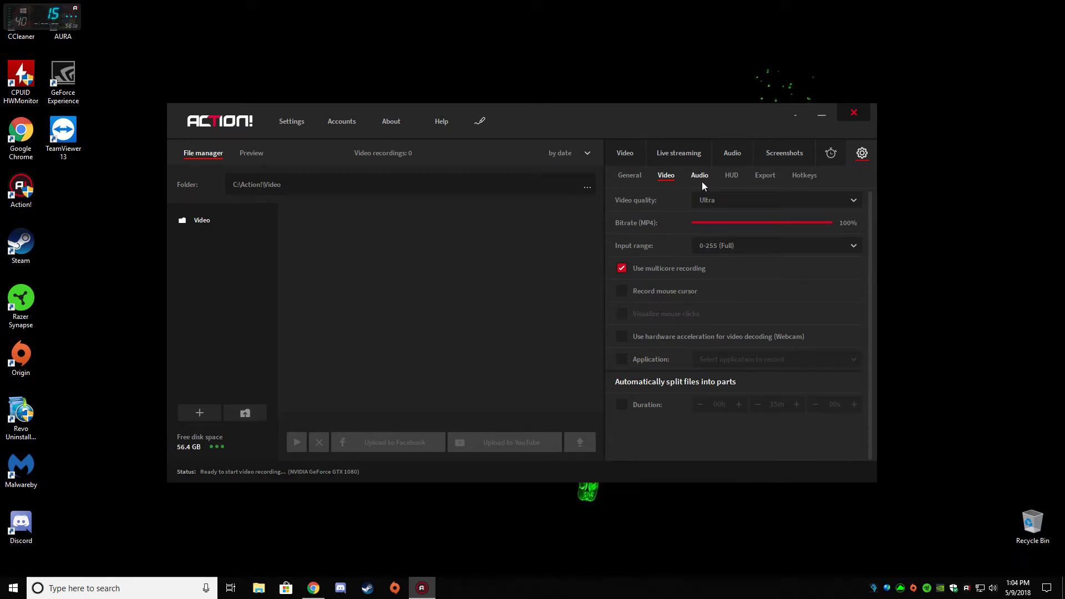
left_click(698, 180)
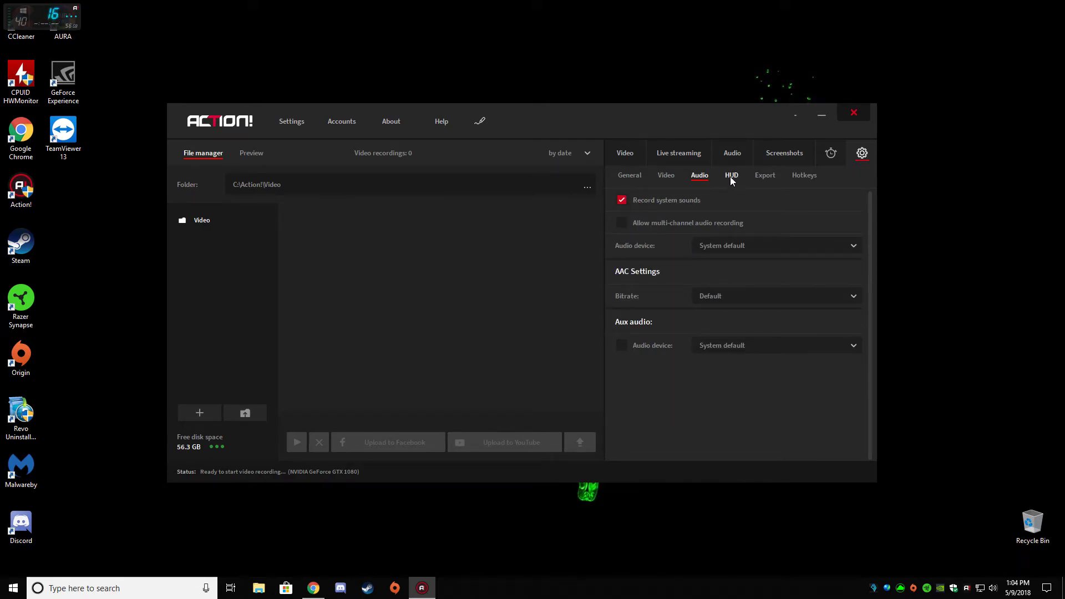
left_click(731, 179)
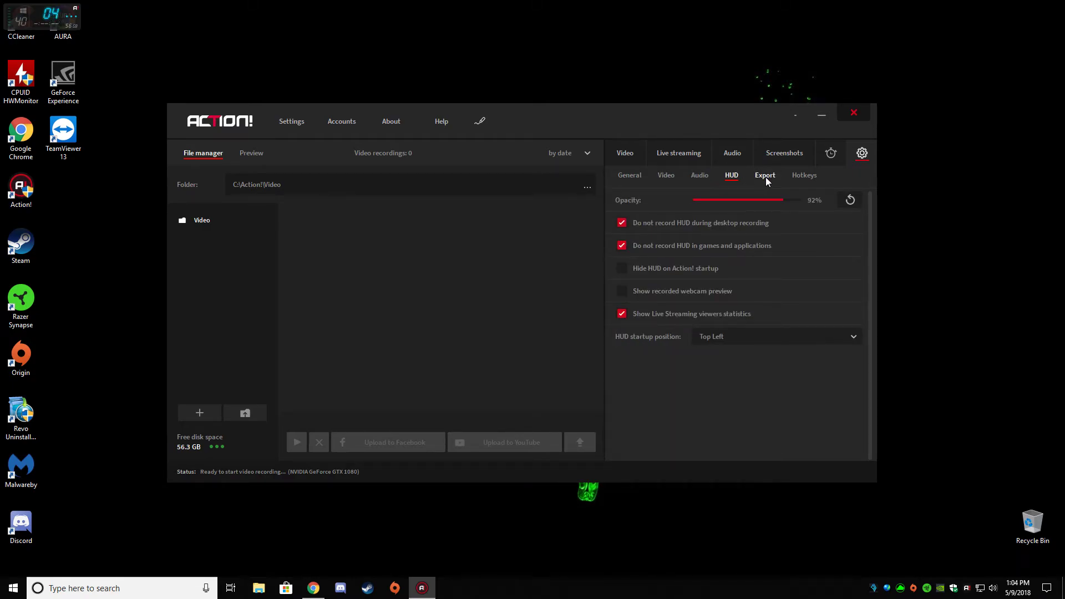
left_click_drag(783, 203, 789, 206)
- Review hotkeys and export settings, keeping hardware acceleration on NVIDIA NVENC
left_click(795, 175)
left_click(758, 173)
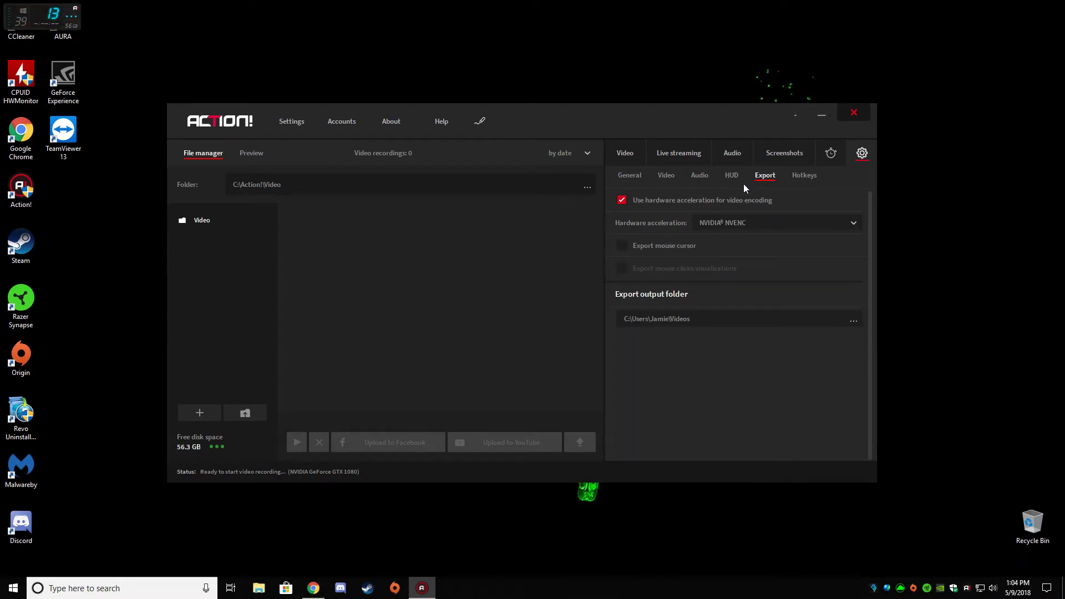
left_click(633, 177)
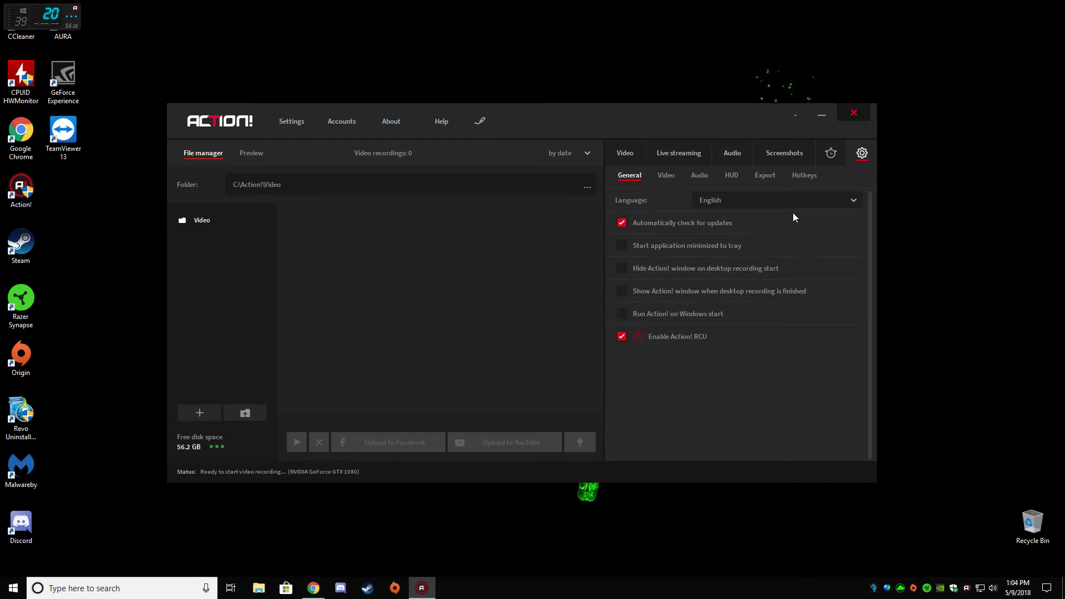
left_click(766, 176)
left_click(760, 225)
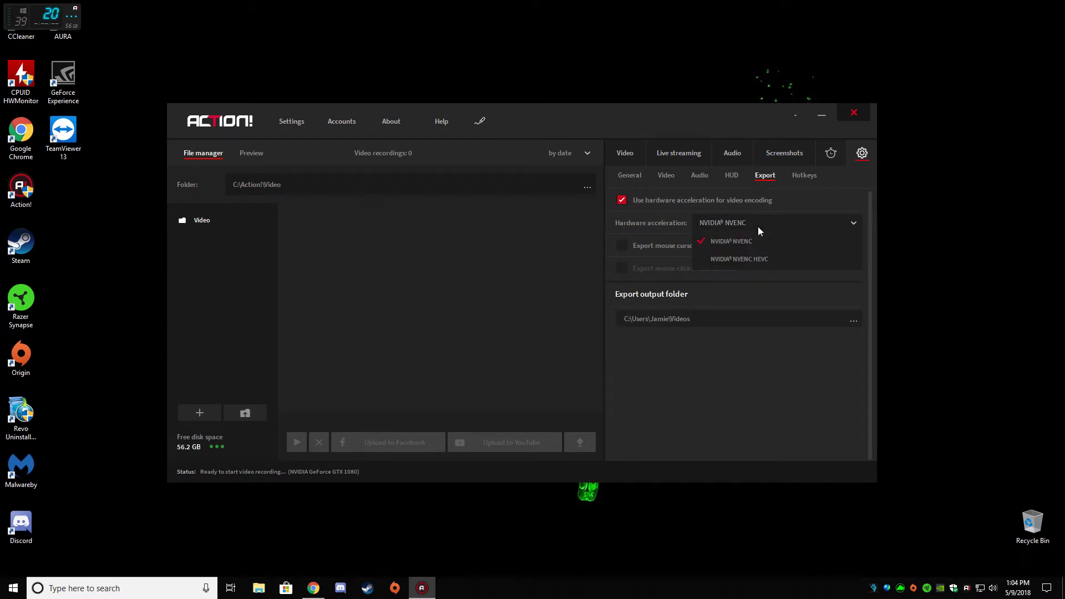
left_click(726, 241)
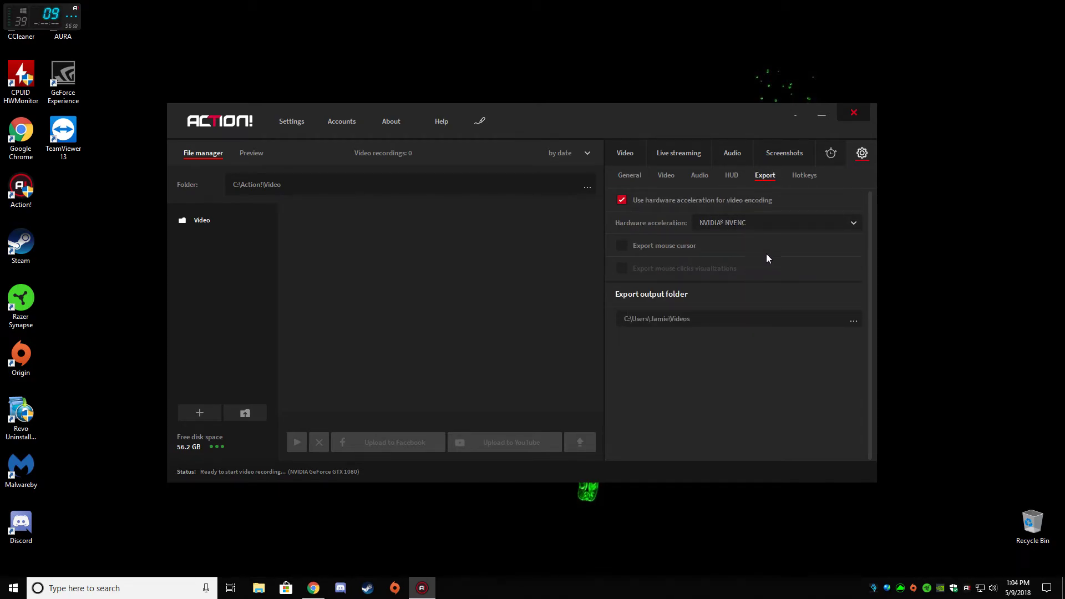
left_click(758, 225)
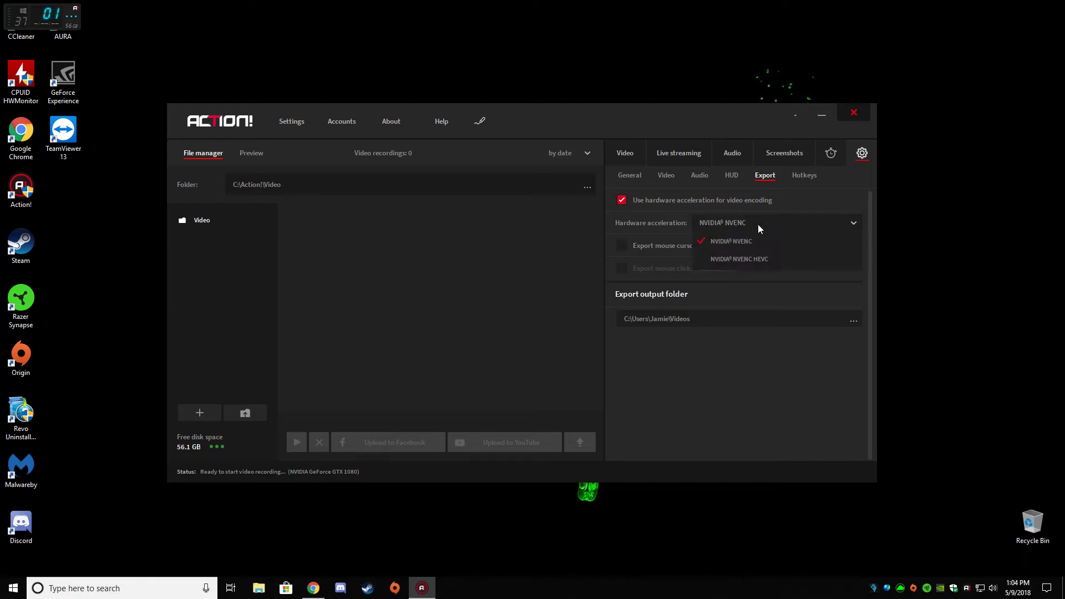
left_click(758, 224)
- Recheck that export hardware acceleration stays on NVIDIA NVENC, then return to video capture settings
left_click(666, 154)
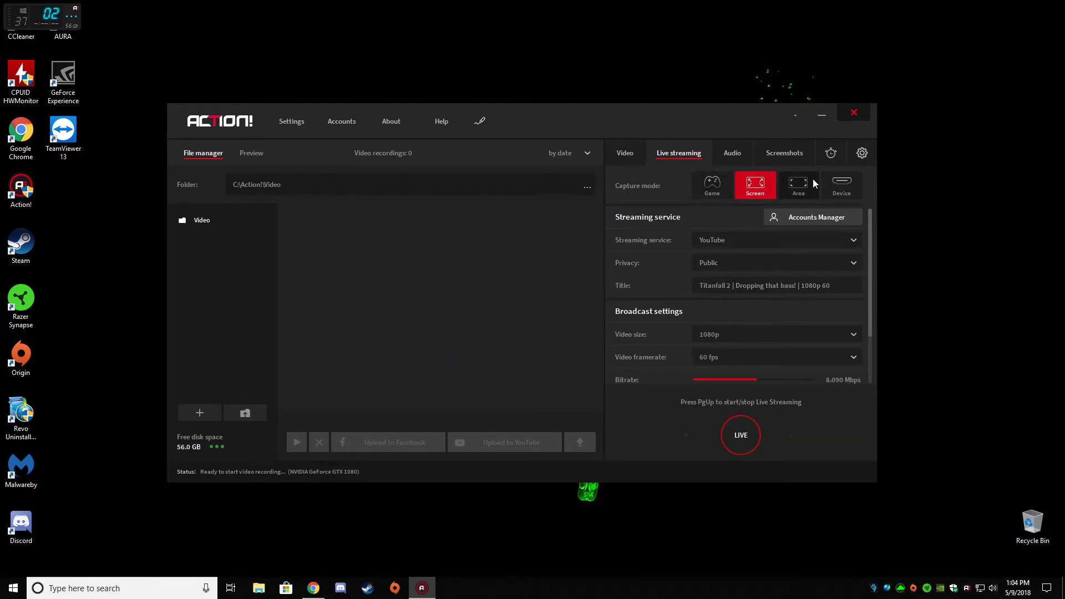
left_click(861, 154)
left_click(765, 221)
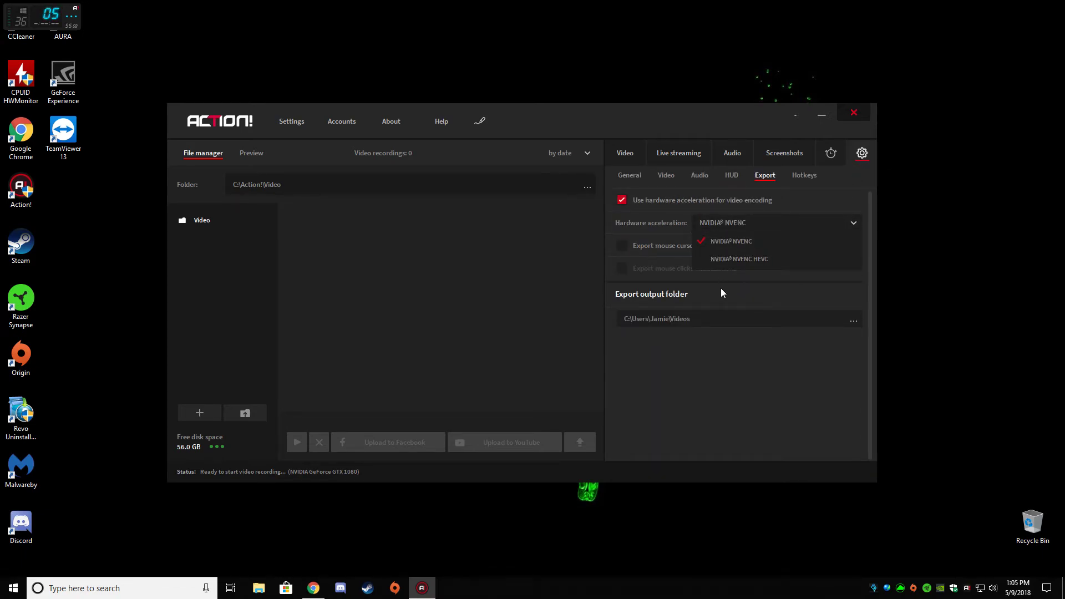
left_click(760, 287)
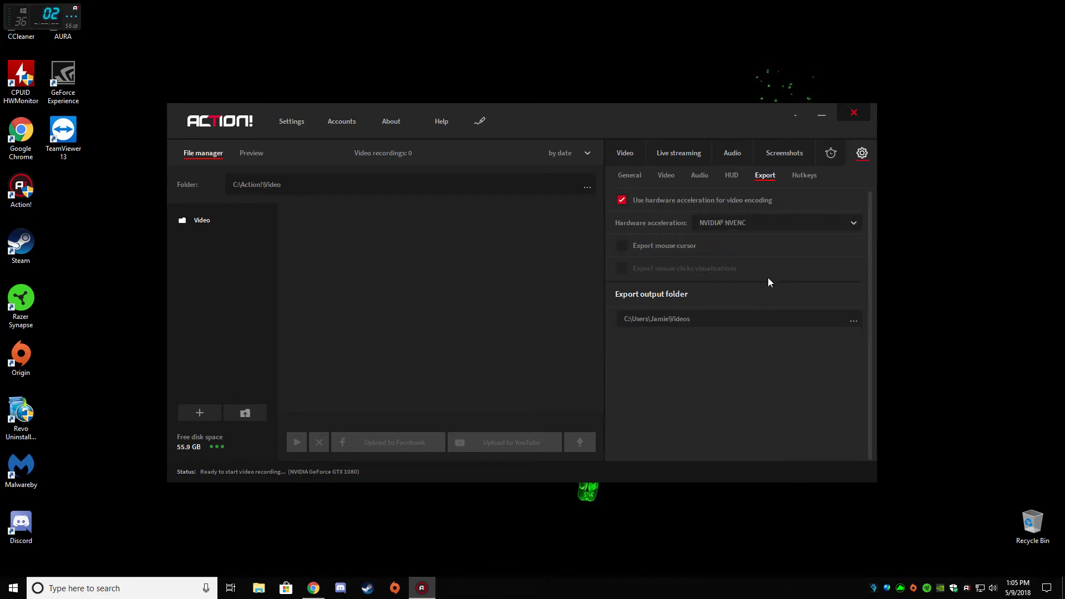
left_click(739, 229)
left_click(722, 283)
left_click(636, 154)
- Toggle capture mode to Device and back to Screen, then review the YouTube 1080p 60 fps streaming settings
left_click(844, 190)
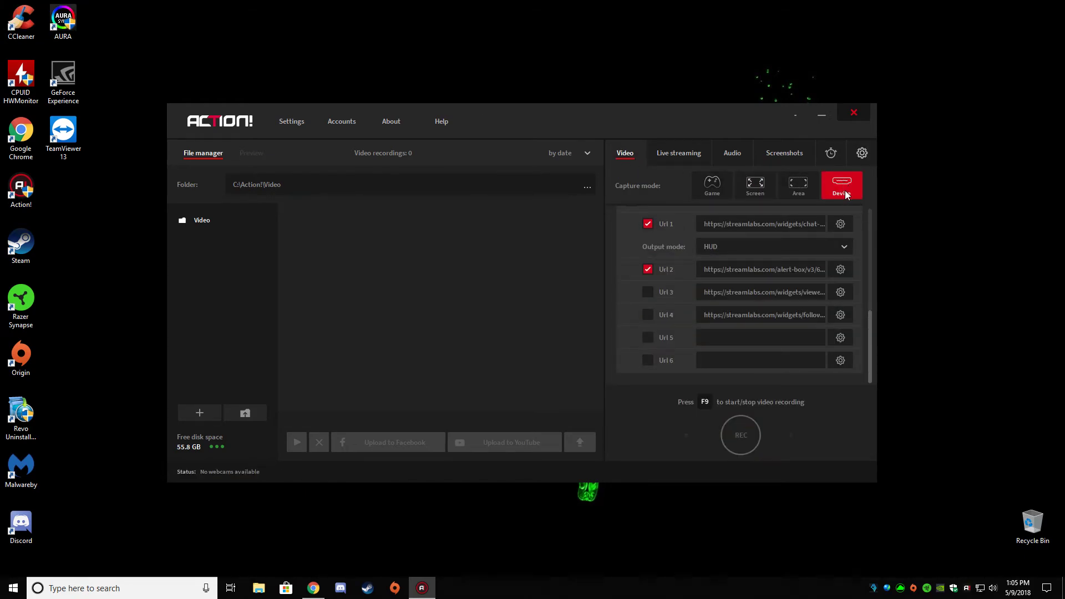
left_click(758, 191)
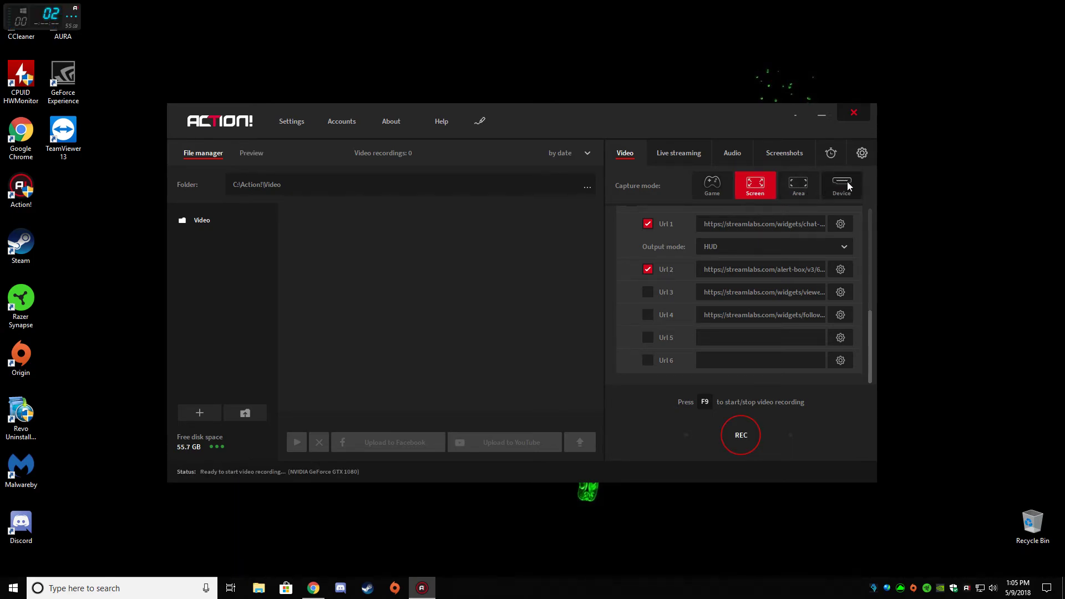
left_click(685, 158)
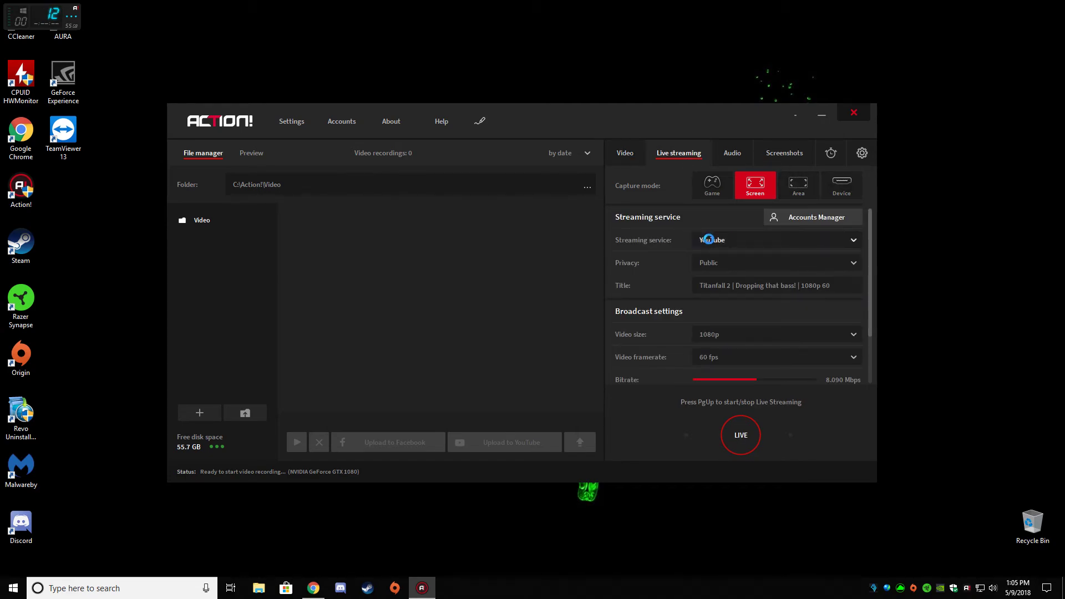
scroll(742, 299, "down", 4)
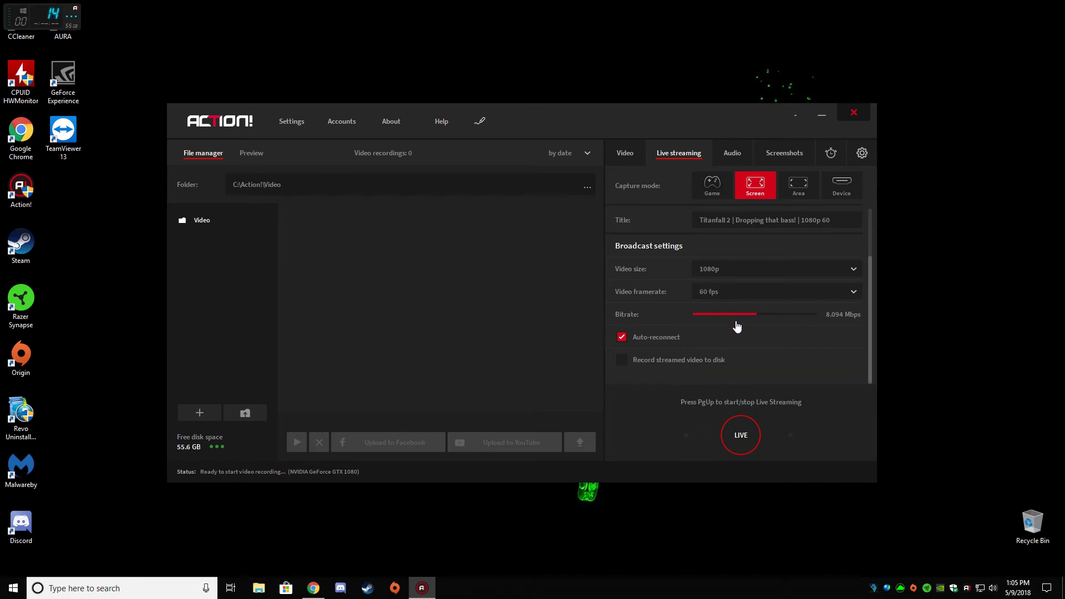
scroll(737, 255, "up", 4)
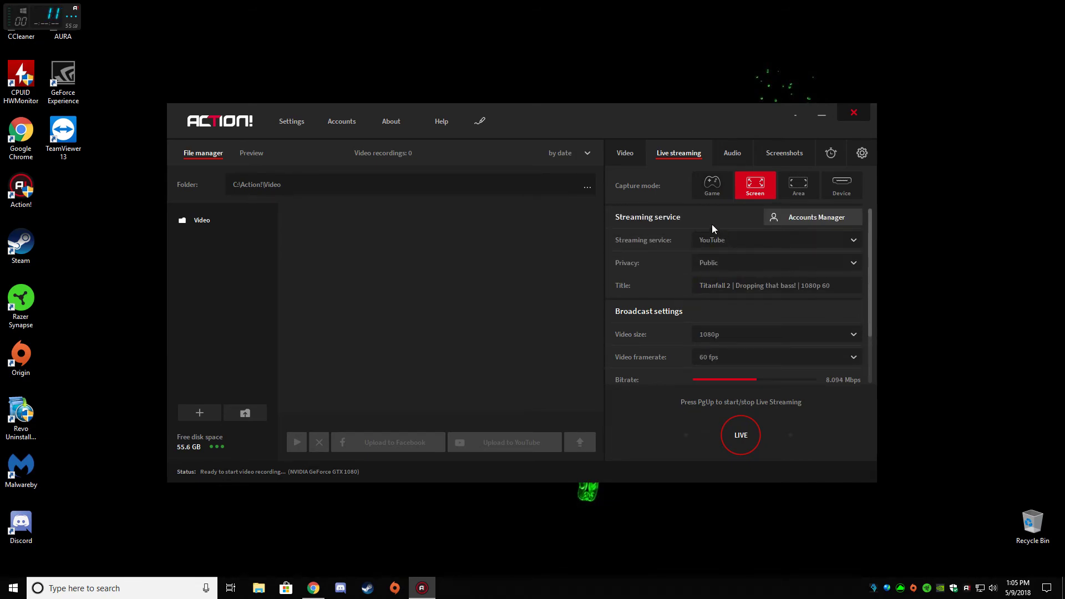
left_click(631, 155)
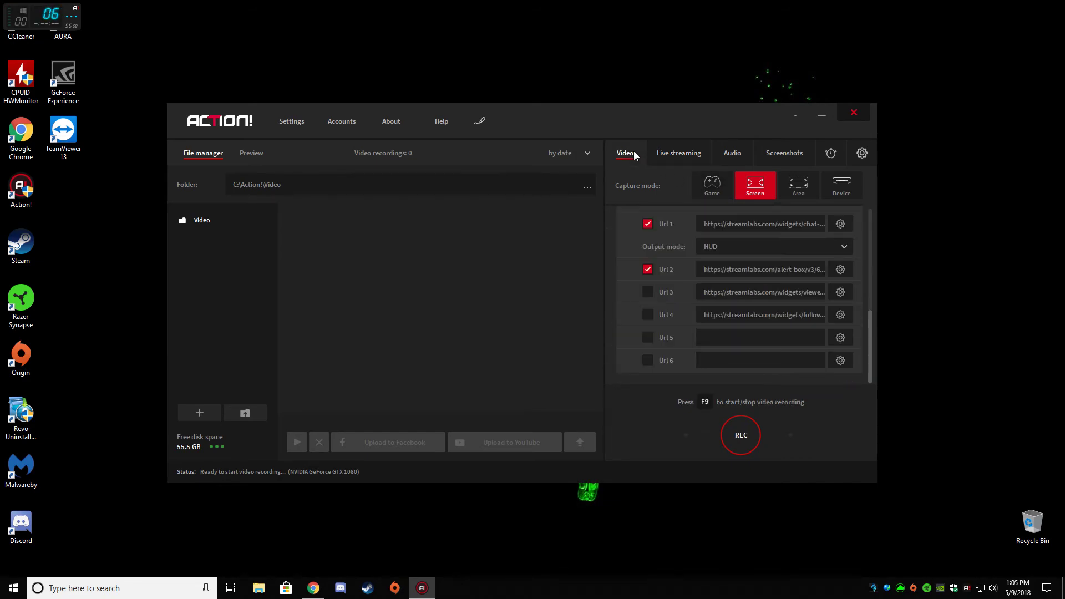
left_click(676, 158)
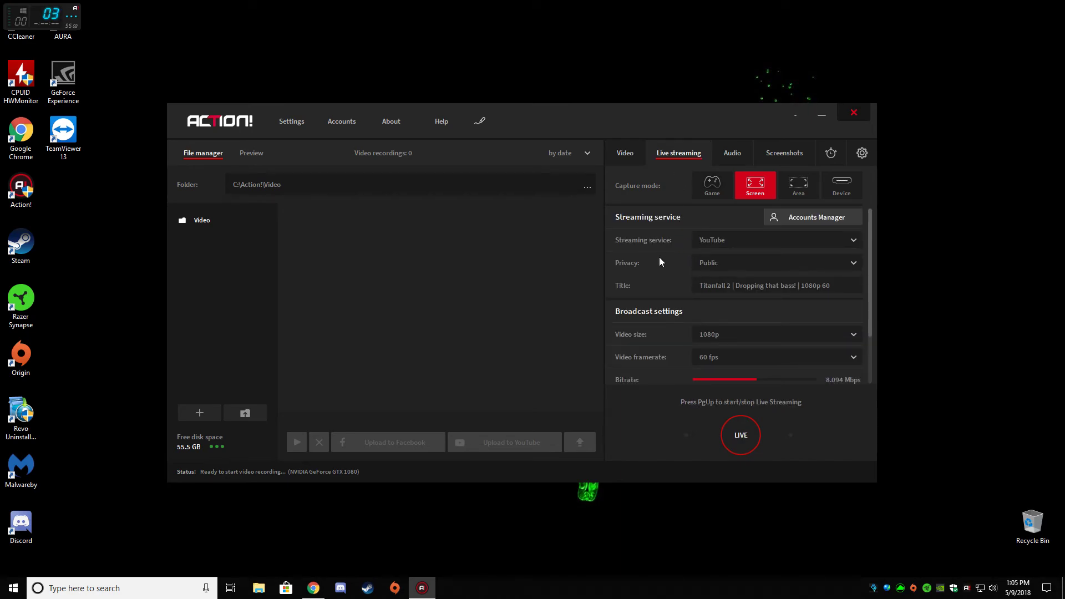